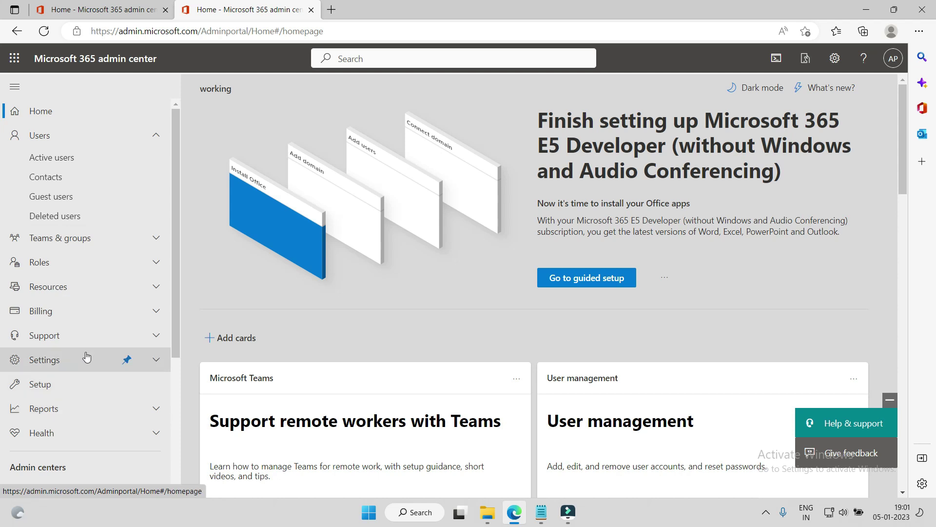
scroll(85, 362, "down", 1)
scroll(85, 362, "down", 1)
scroll(86, 363, "down", 1)
scroll(86, 362, "down", 1)
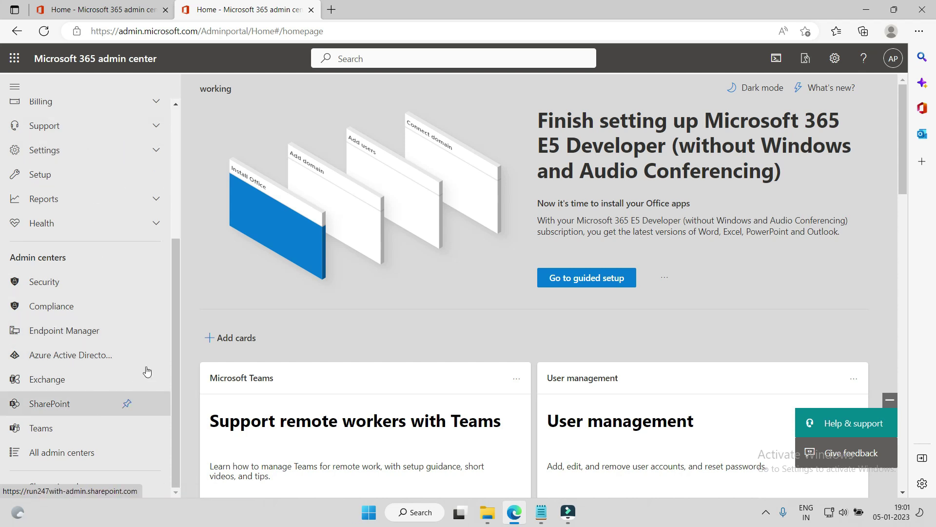
scroll(130, 315, "up", 1)
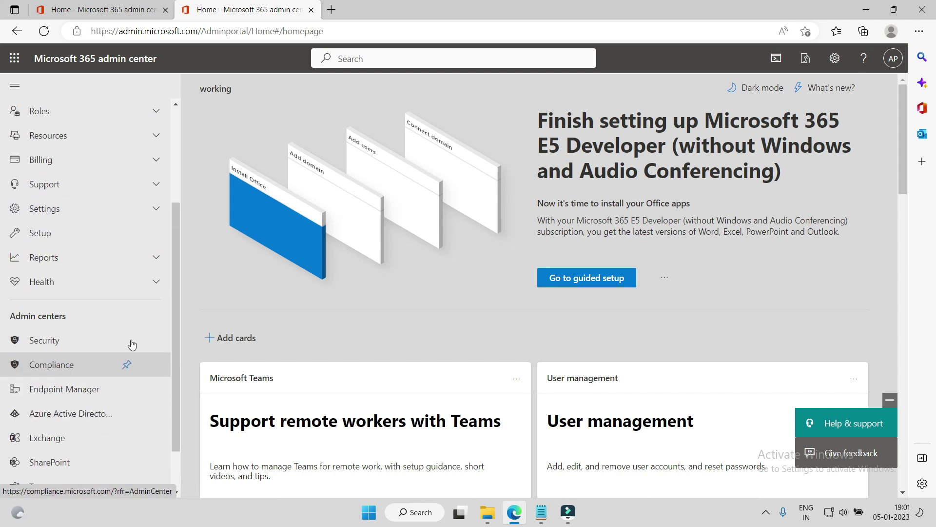
scroll(94, 367, "down", 1)
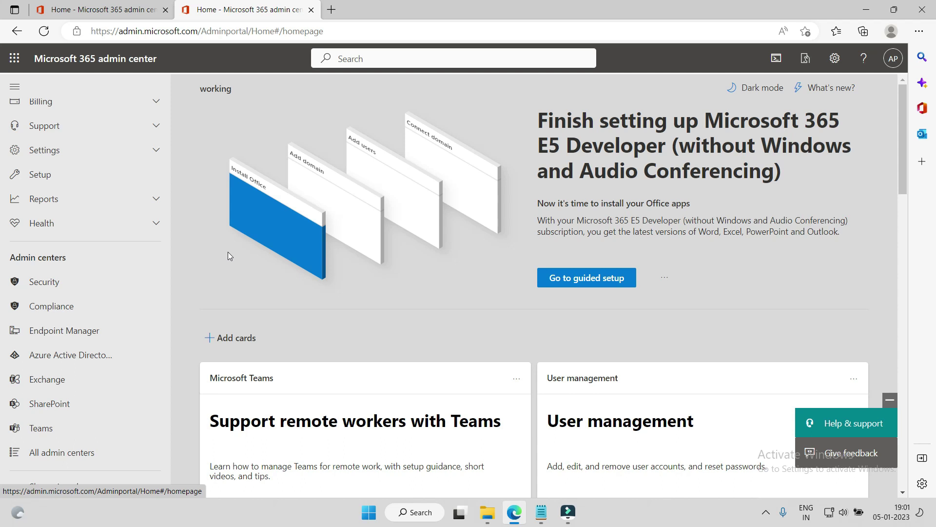
scroll(98, 238, "up", 5)
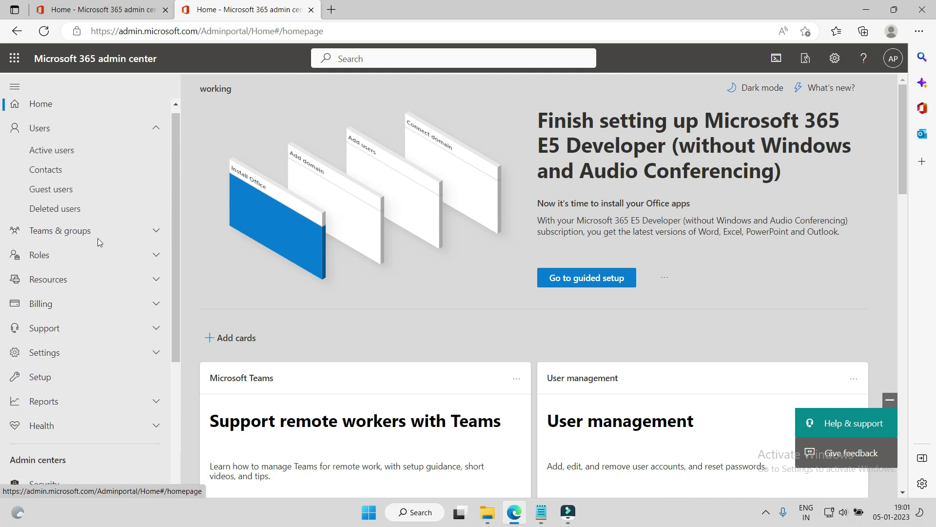
scroll(97, 238, "up", 1)
Open the Active users list to review the four licensed user accounts
left_click(67, 157)
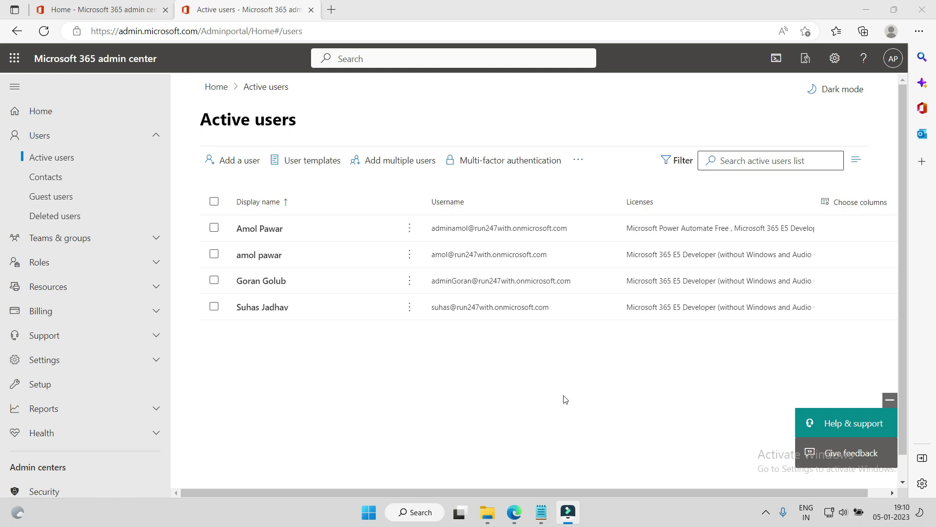
left_click(44, 112)
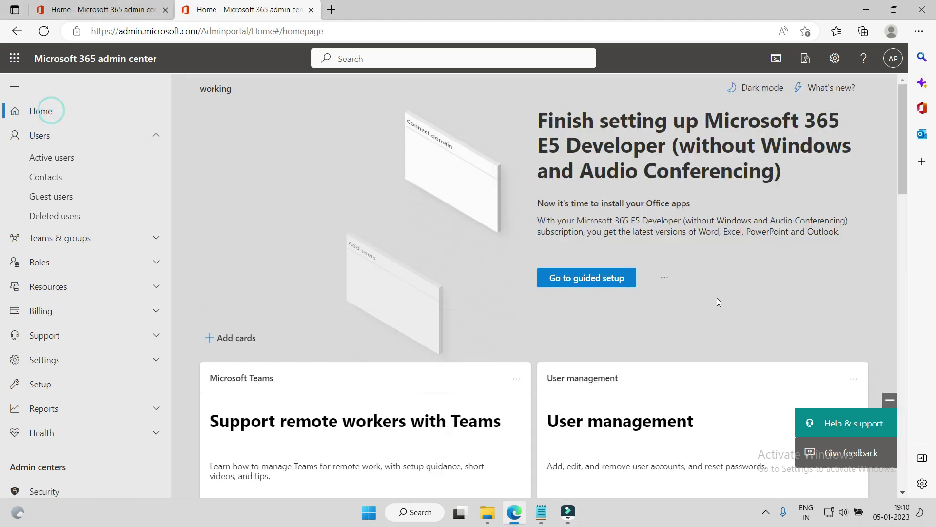